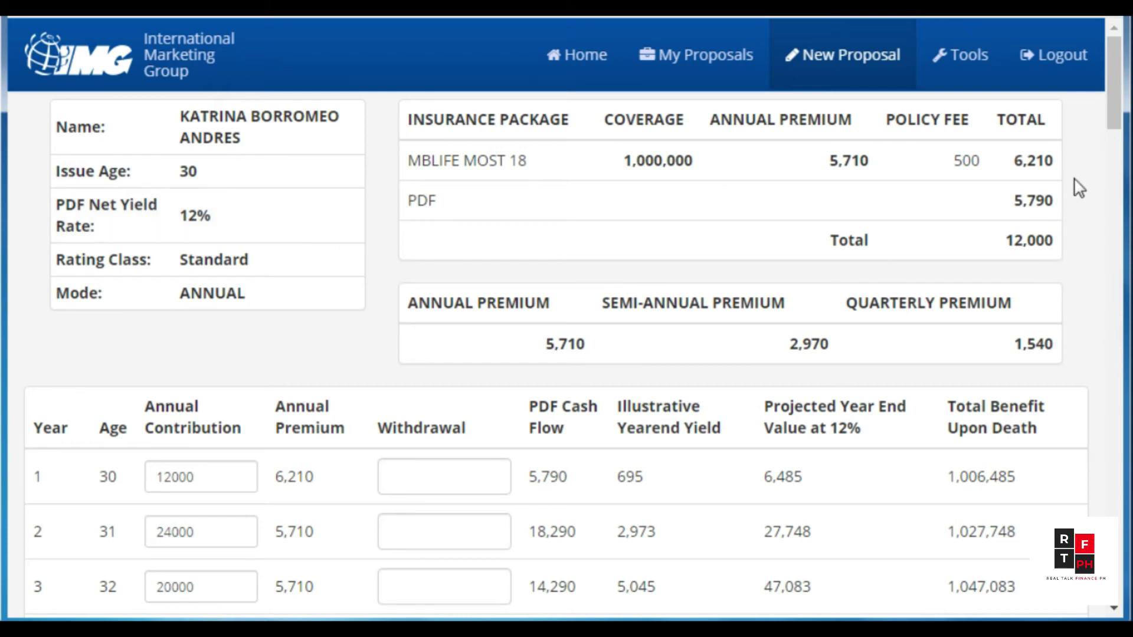
Step: Review the contributions, withdrawals and projected values for years 1 to 18 of the proposal with a 12,000 first-year contribution
{"action": "left_click_drag", "start_coordinate": [1114, 119], "coordinate": [1099, 171]}
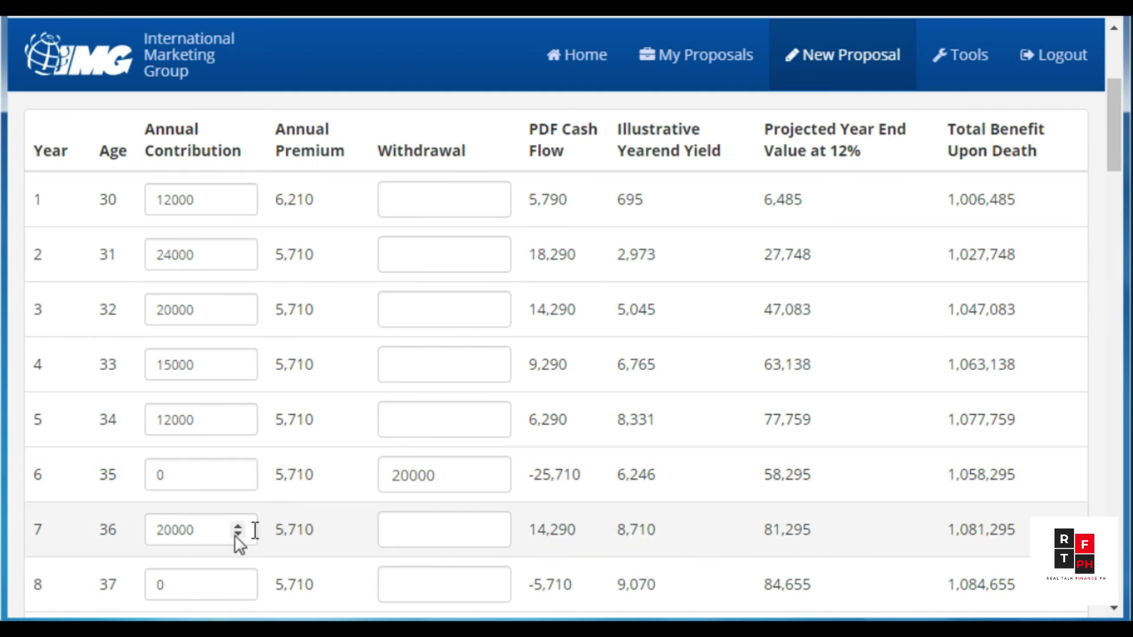
{"action": "scroll", "coordinate": [213, 539], "scroll_direction": "down", "scroll_amount": 2}
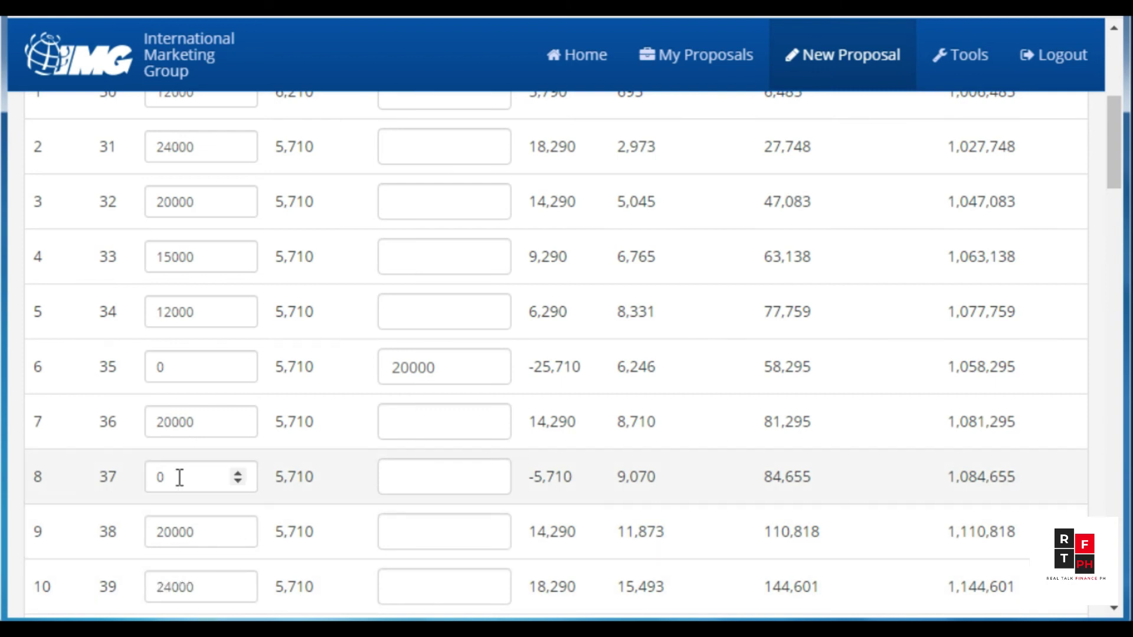
{"action": "scroll", "coordinate": [177, 477], "scroll_direction": "down", "scroll_amount": 7}
{"action": "scroll", "coordinate": [183, 478], "scroll_direction": "down", "scroll_amount": 5}
{"action": "scroll", "coordinate": [180, 487], "scroll_direction": "up", "scroll_amount": 2}
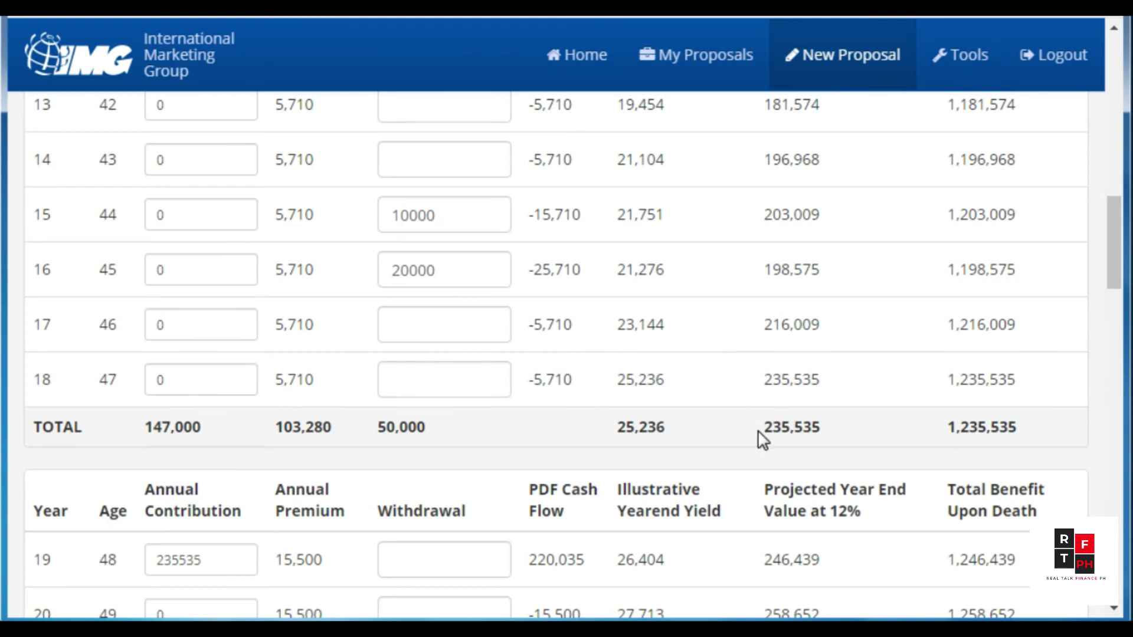
Step: Examine the year 19 to 36 table, from the rolled-over year 19 contribution and new annual premium down to the totals
{"action": "scroll", "coordinate": [761, 439], "scroll_direction": "down", "scroll_amount": 2}
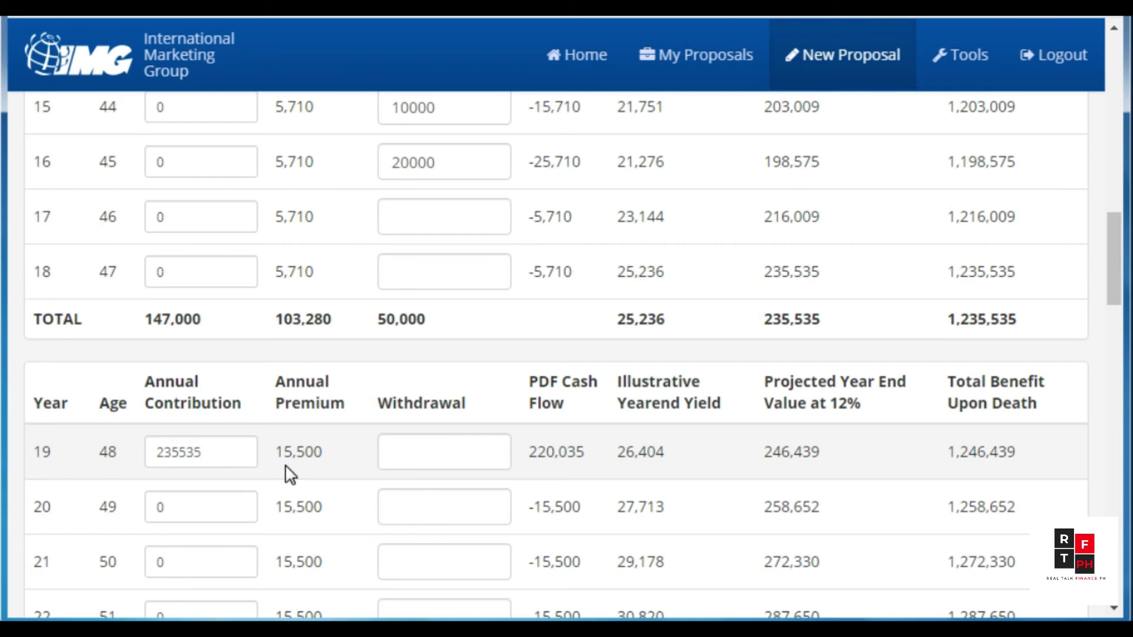
{"action": "scroll", "coordinate": [681, 466], "scroll_direction": "down", "scroll_amount": 3}
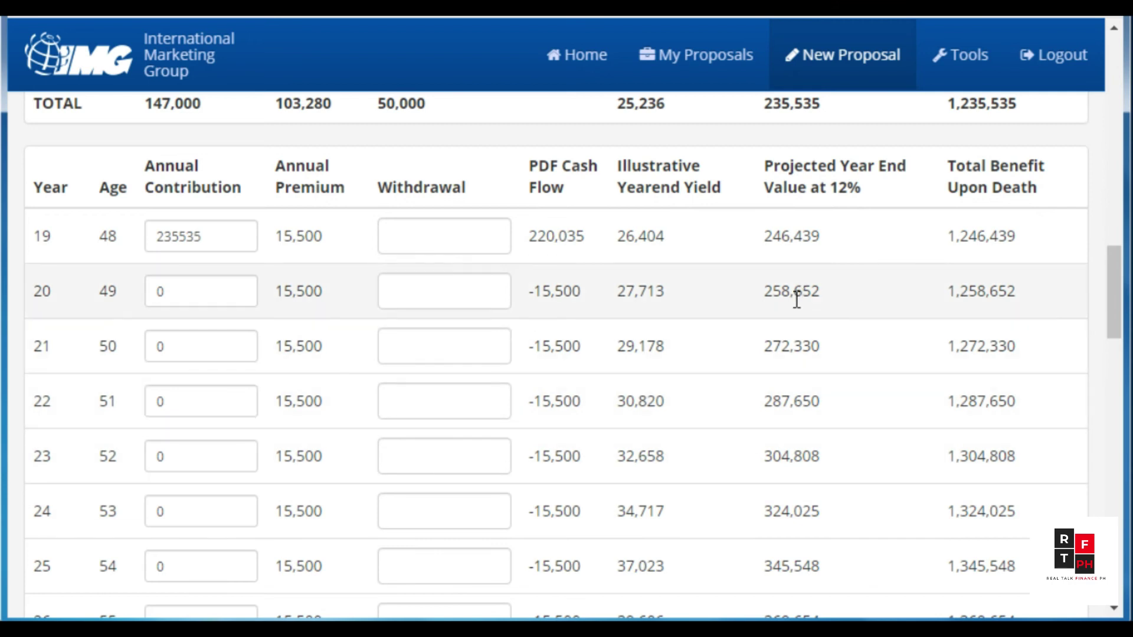
{"action": "scroll", "coordinate": [796, 300], "scroll_direction": "down", "scroll_amount": 2}
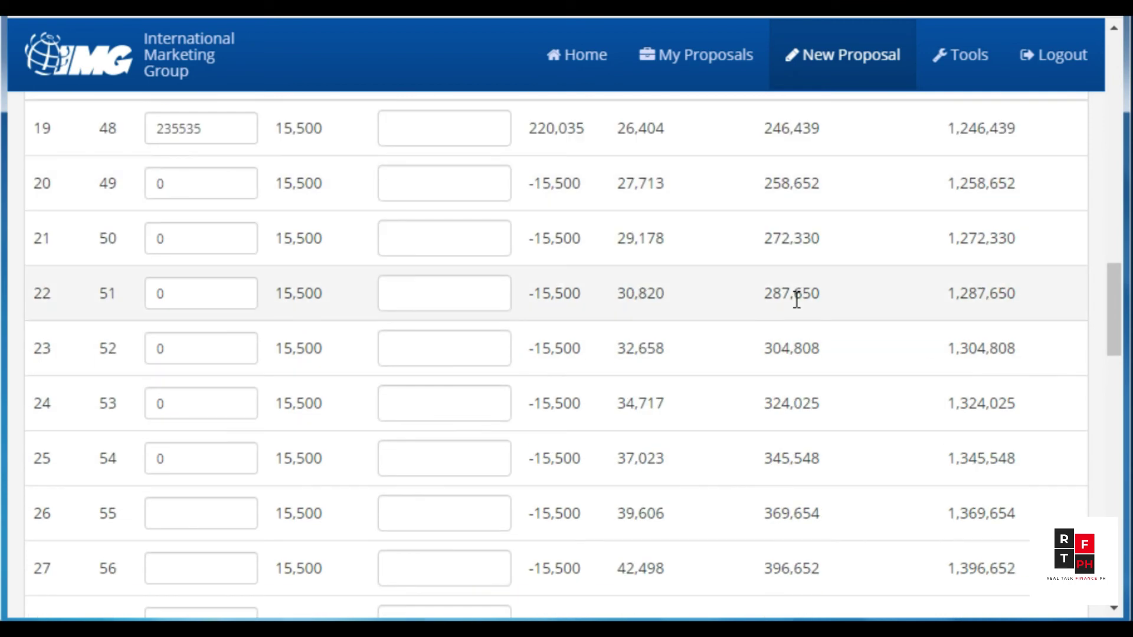
{"action": "scroll", "coordinate": [796, 300], "scroll_direction": "down", "scroll_amount": 8}
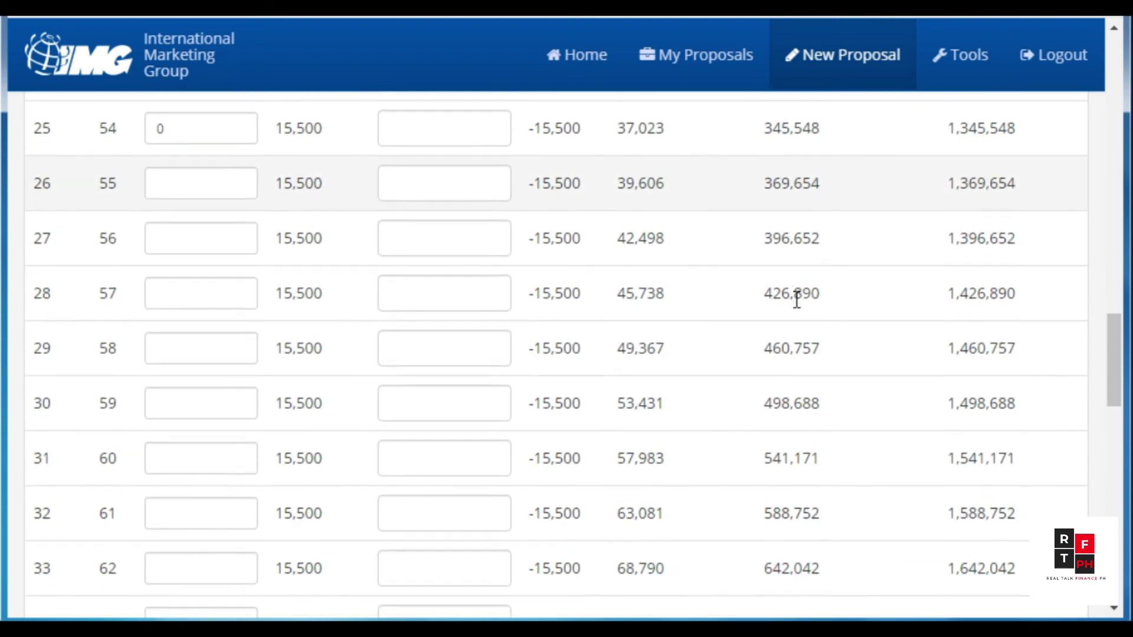
{"action": "scroll", "coordinate": [796, 300], "scroll_direction": "down", "scroll_amount": 2}
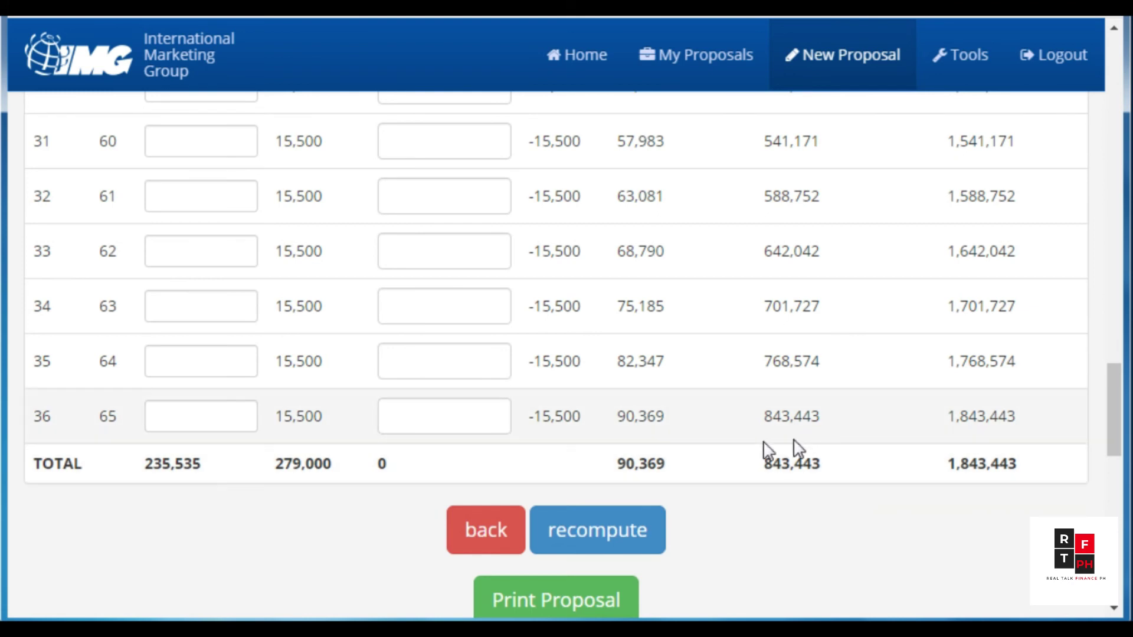
Step: Recheck the early contribution years against the projected values and death benefits in the second 18-year table
{"action": "scroll", "coordinate": [511, 458], "scroll_direction": "up", "scroll_amount": 20}
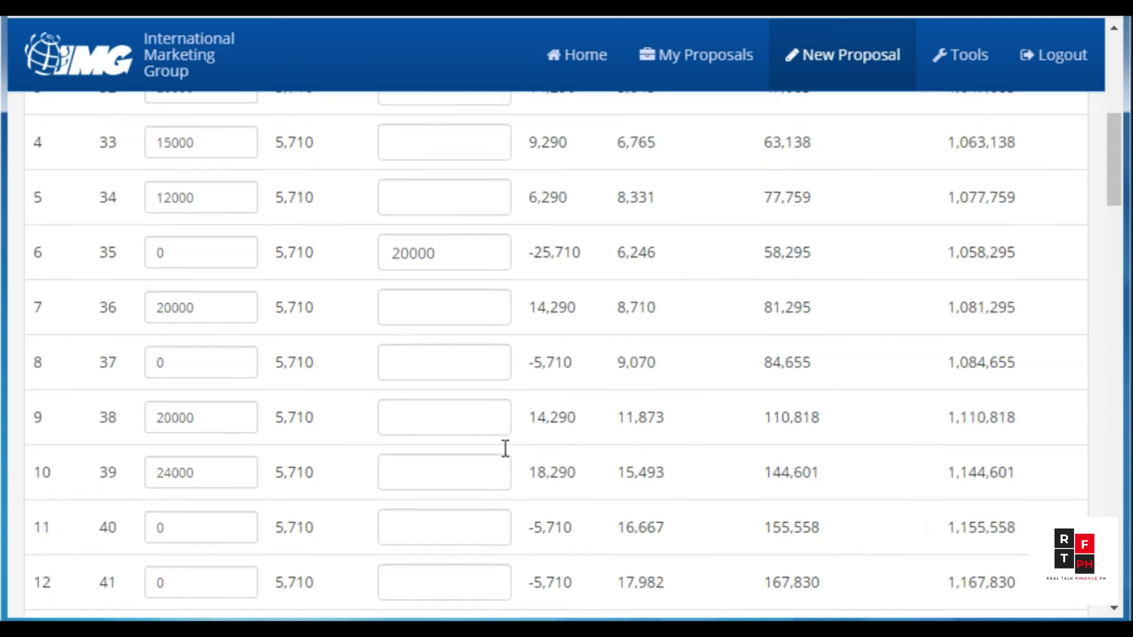
{"action": "scroll", "coordinate": [311, 324], "scroll_direction": "up", "scroll_amount": 3}
{"action": "scroll", "coordinate": [285, 420], "scroll_direction": "down", "scroll_amount": 20}
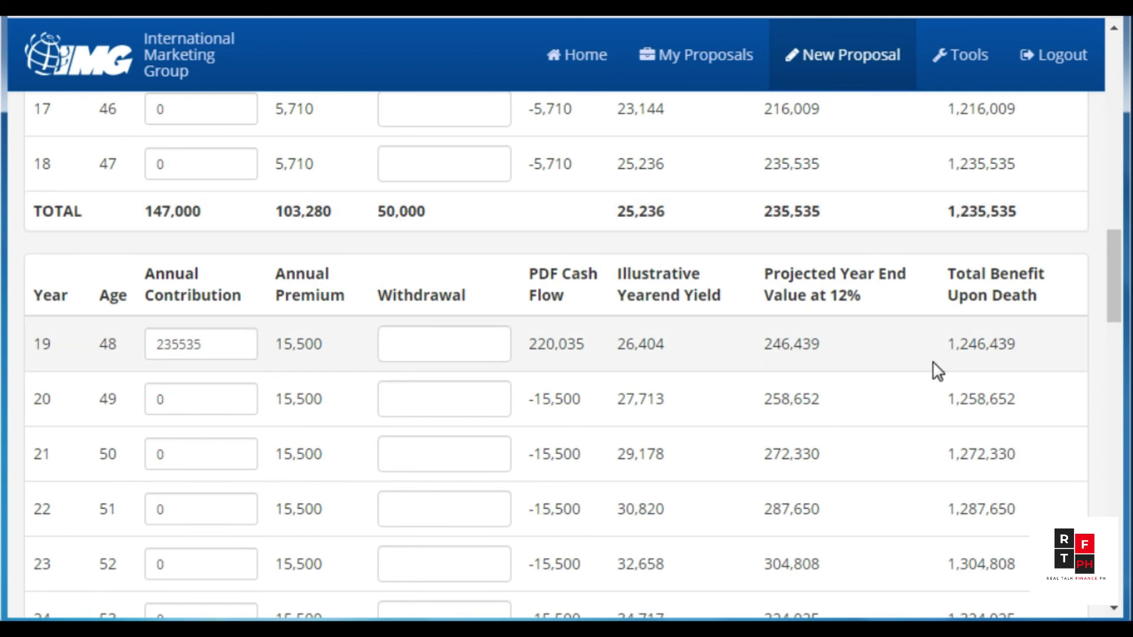
{"action": "scroll", "coordinate": [938, 371], "scroll_direction": "down", "scroll_amount": 15}
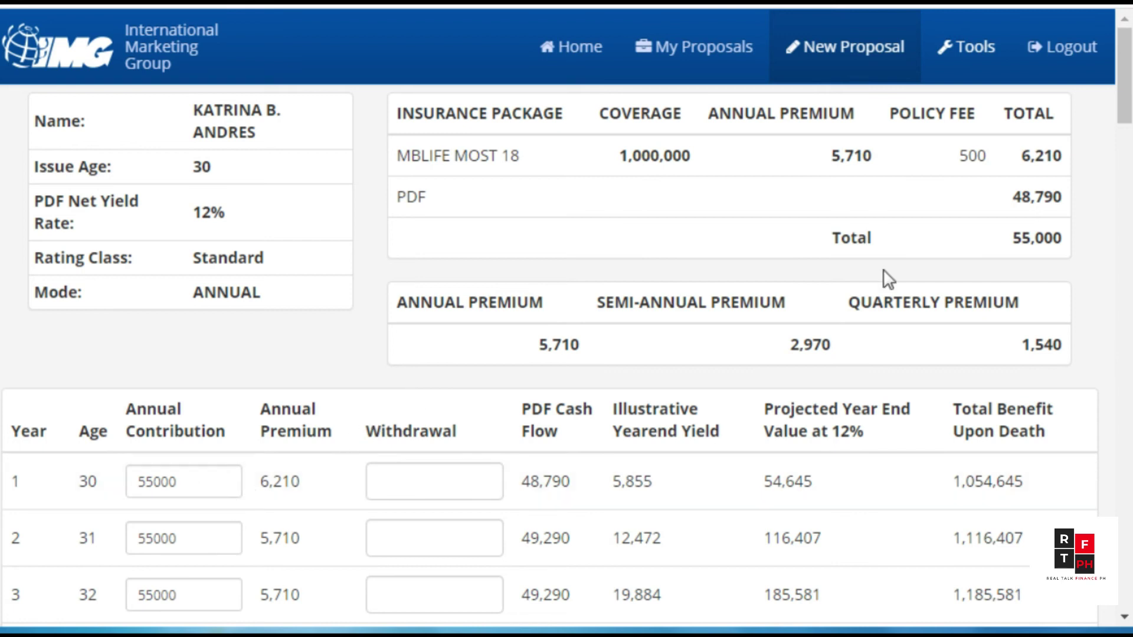
Step: Review years 1 to 18 of the proposal with 55,000 annual contributions, through its totals and the year 19 rollover
{"action": "left_click_drag", "start_coordinate": [1126, 85], "coordinate": [1124, 152]}
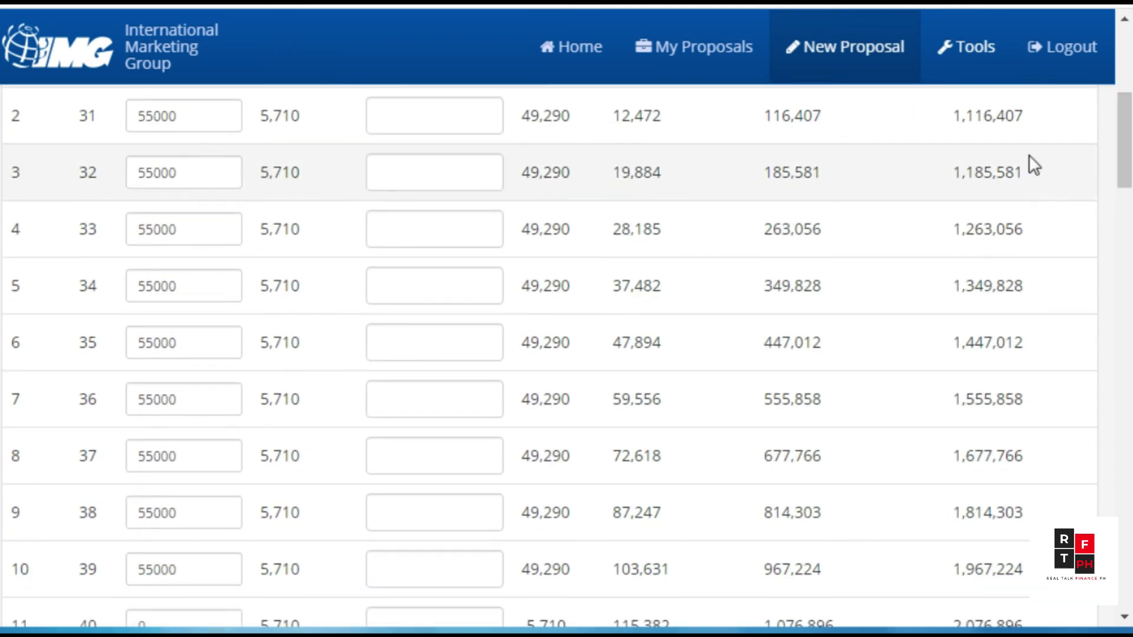
{"action": "left_click_drag", "start_coordinate": [1127, 176], "coordinate": [1106, 258]}
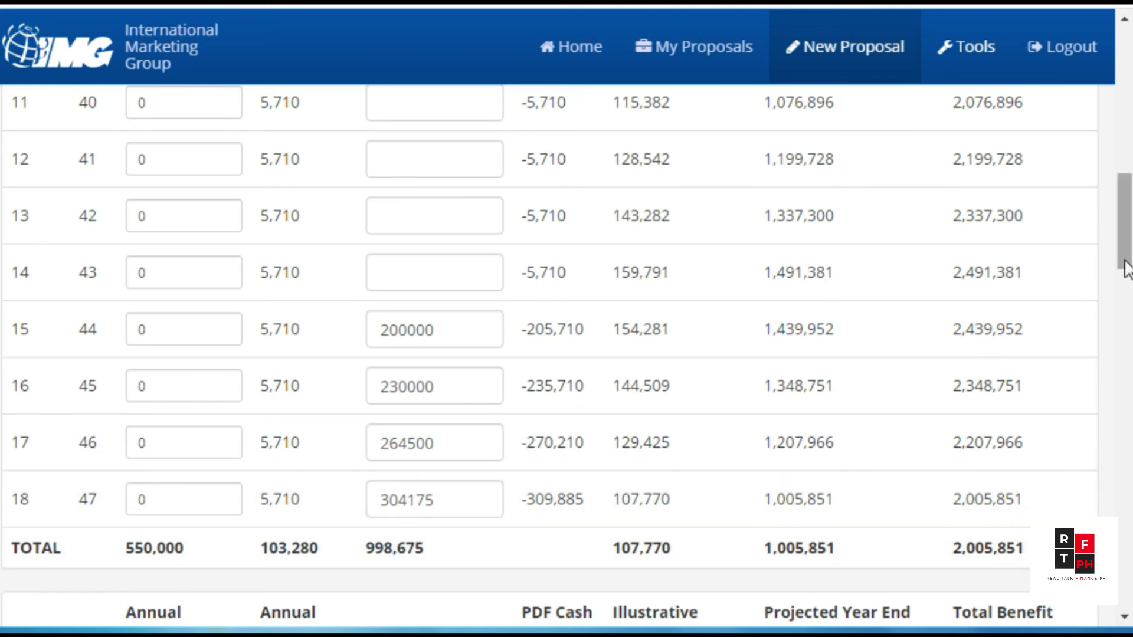
{"action": "left_click_drag", "start_coordinate": [1127, 267], "coordinate": [1129, 322]}
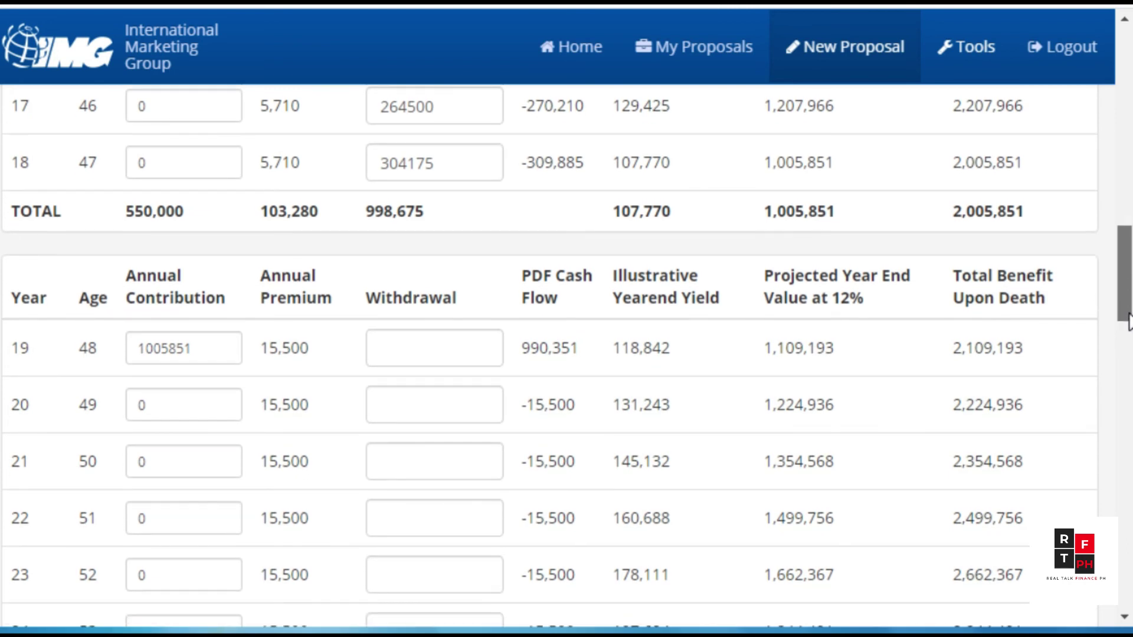
Step: Examine the year 19 to 36 projections and withdrawals of the 55,000 proposal, and compare them with the withdrawals in years 15 to 18
{"action": "left_click_drag", "start_coordinate": [1129, 321], "coordinate": [1128, 325]}
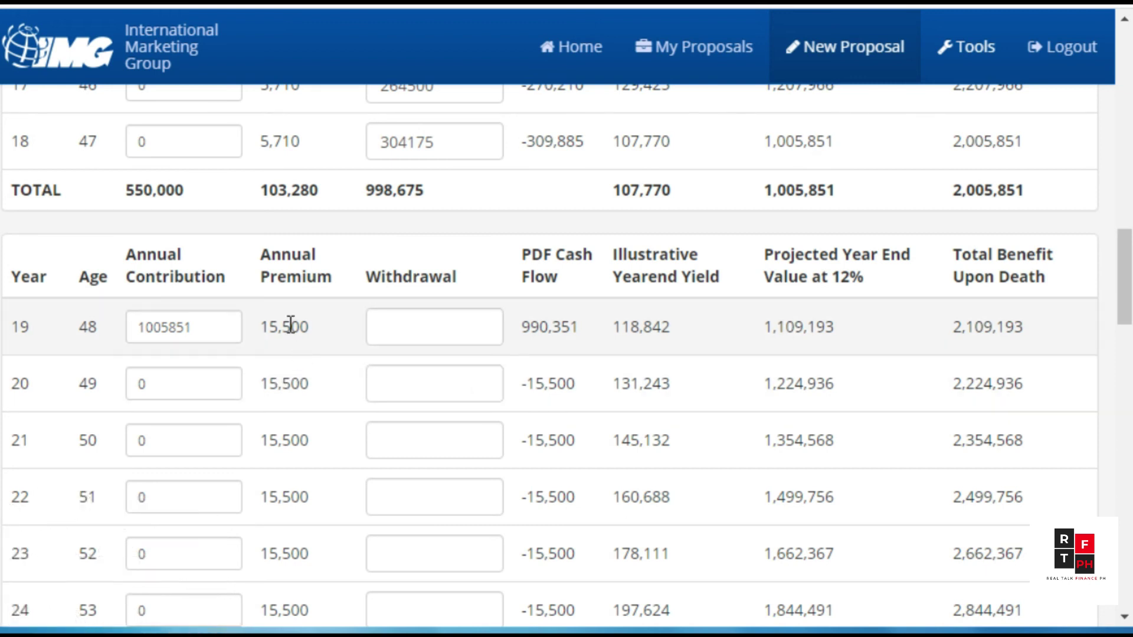
{"action": "scroll", "coordinate": [301, 381], "scroll_direction": "down", "scroll_amount": 6}
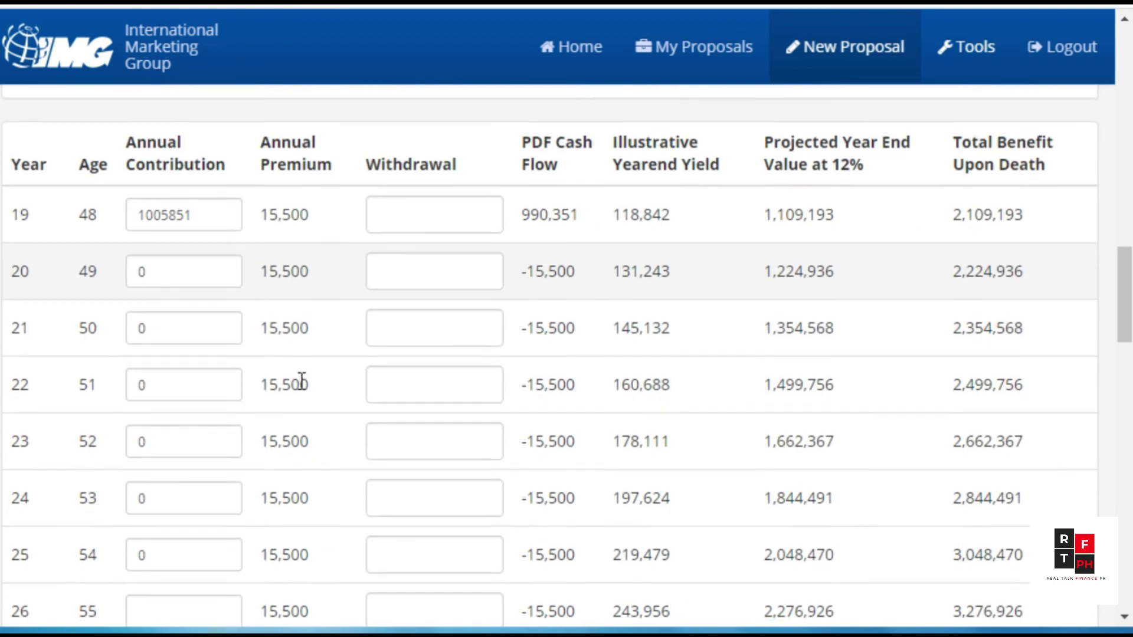
{"action": "scroll", "coordinate": [301, 381], "scroll_direction": "down", "scroll_amount": 9}
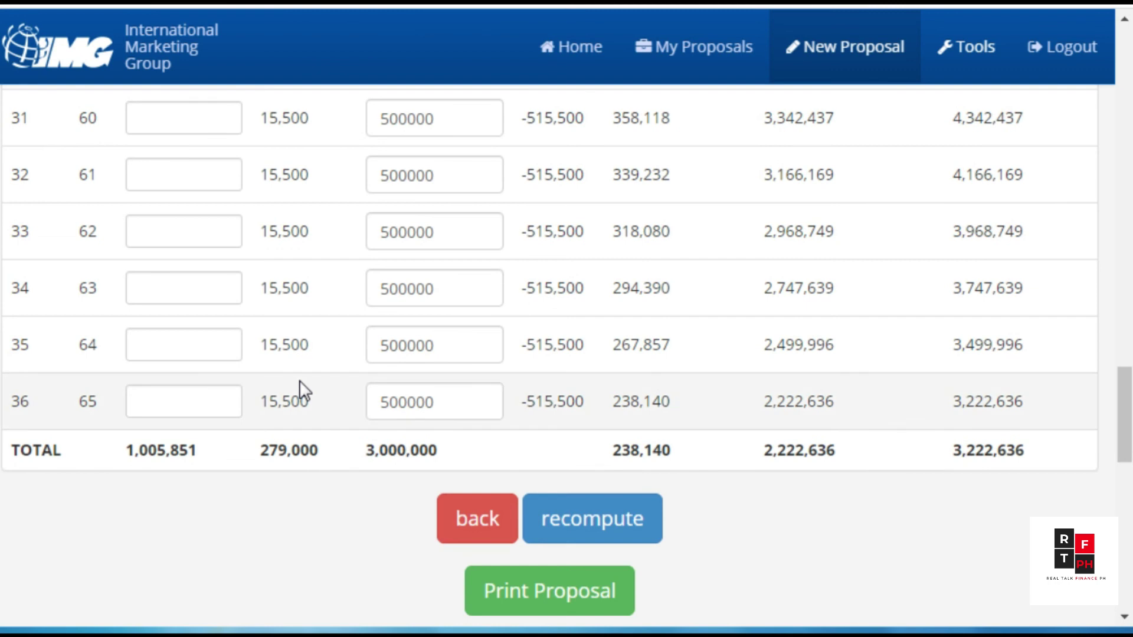
{"action": "scroll", "coordinate": [299, 384], "scroll_direction": "up", "scroll_amount": 2}
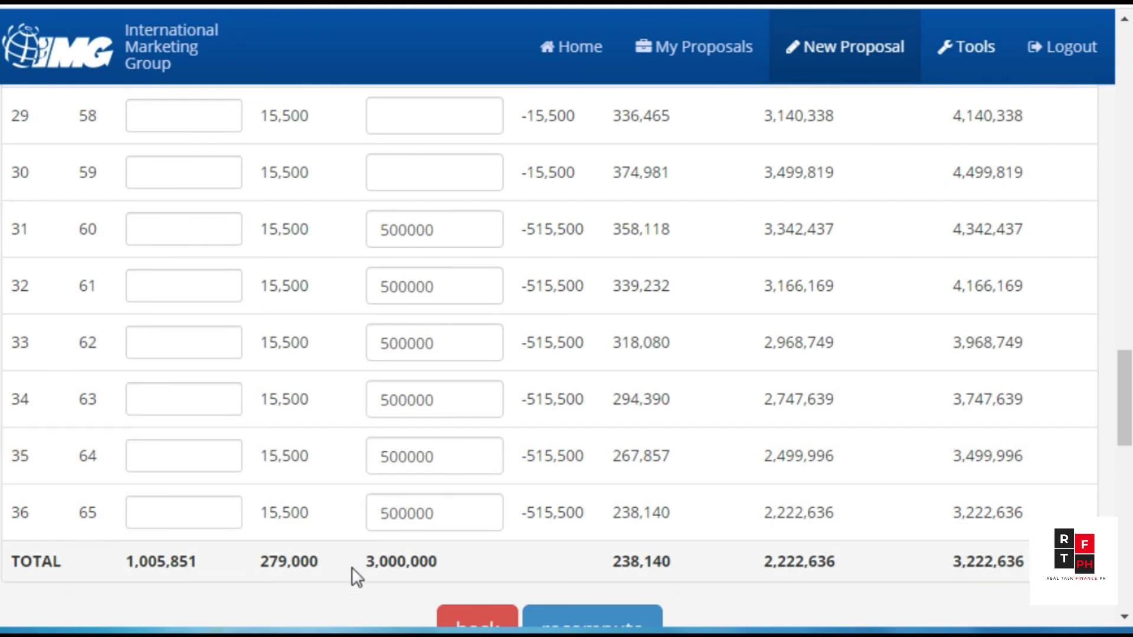
{"action": "left_click_drag", "start_coordinate": [1124, 412], "coordinate": [1125, 267]}
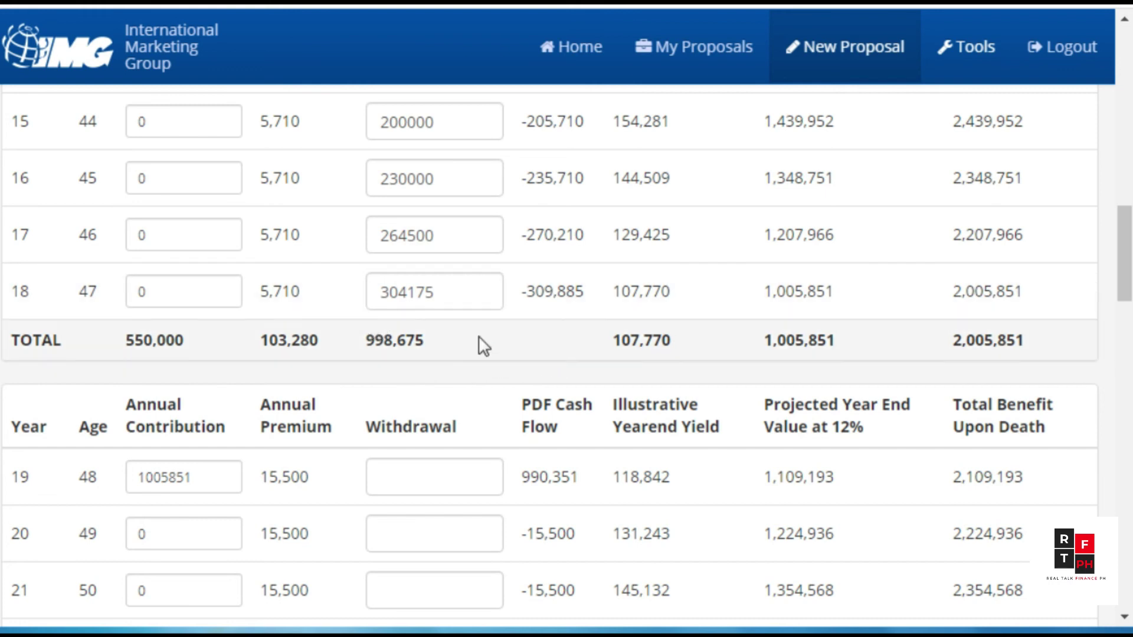
{"action": "left_click_drag", "start_coordinate": [1125, 290], "coordinate": [1127, 481]}
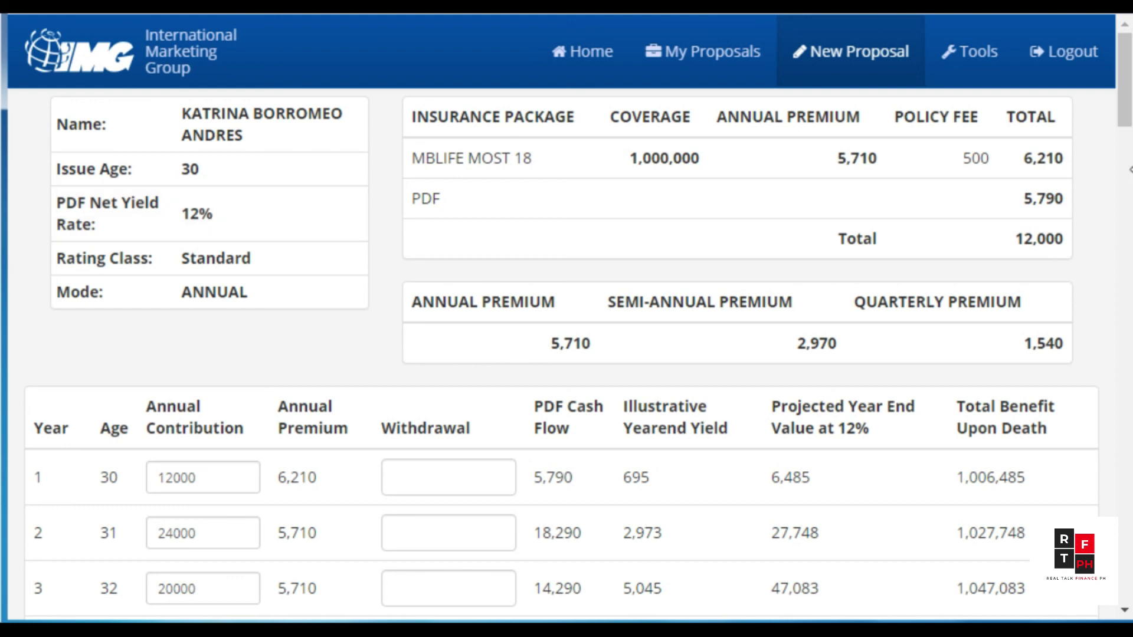
Step: Go through the irregular contributions and withdrawals for years 1 to 18 of the 12,000 first-year proposal again, down to the totals
{"action": "left_click_drag", "start_coordinate": [1123, 117], "coordinate": [1124, 160]}
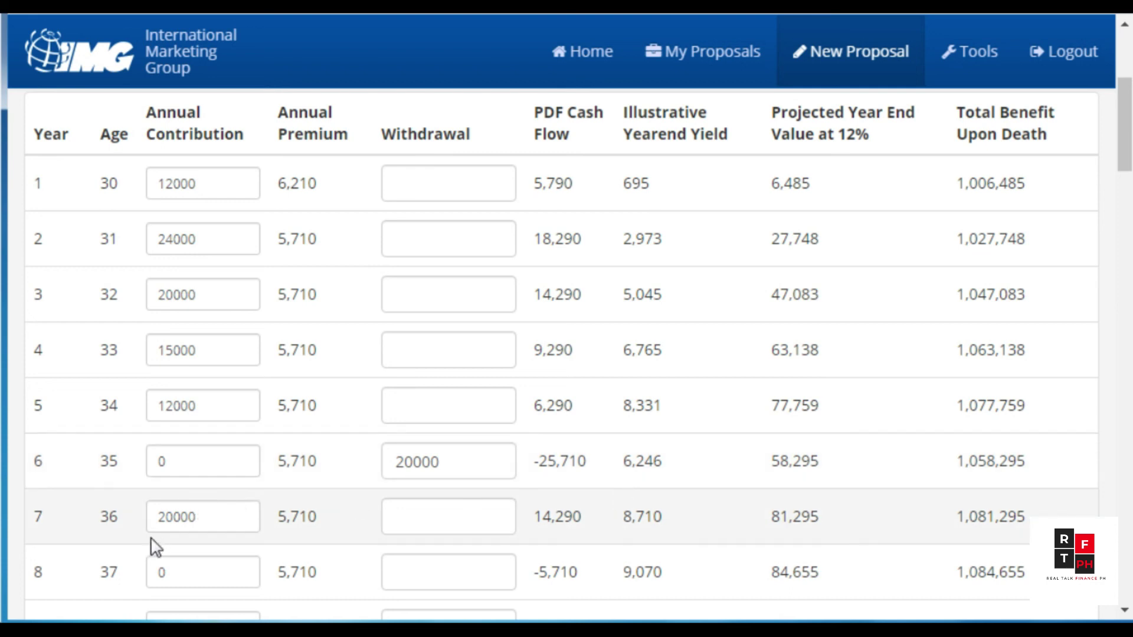
{"action": "scroll", "coordinate": [157, 529], "scroll_direction": "down", "scroll_amount": 2}
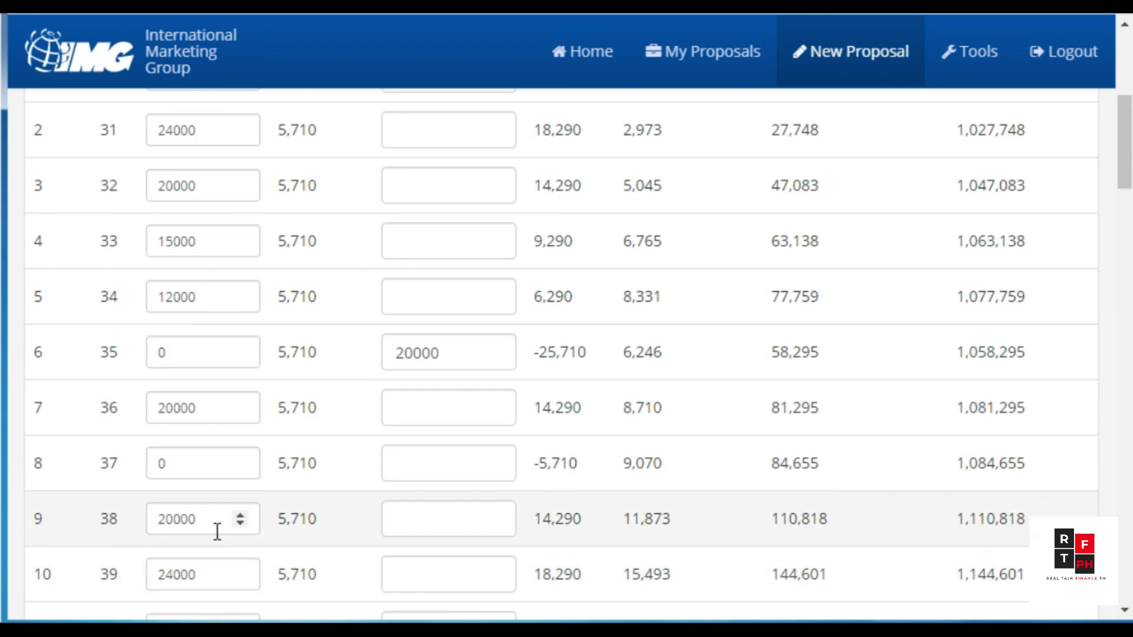
{"action": "scroll", "coordinate": [218, 534], "scroll_direction": "down", "scroll_amount": 9}
{"action": "scroll", "coordinate": [217, 534], "scroll_direction": "down", "scroll_amount": 2}
{"action": "scroll", "coordinate": [215, 539], "scroll_direction": "up", "scroll_amount": 2}
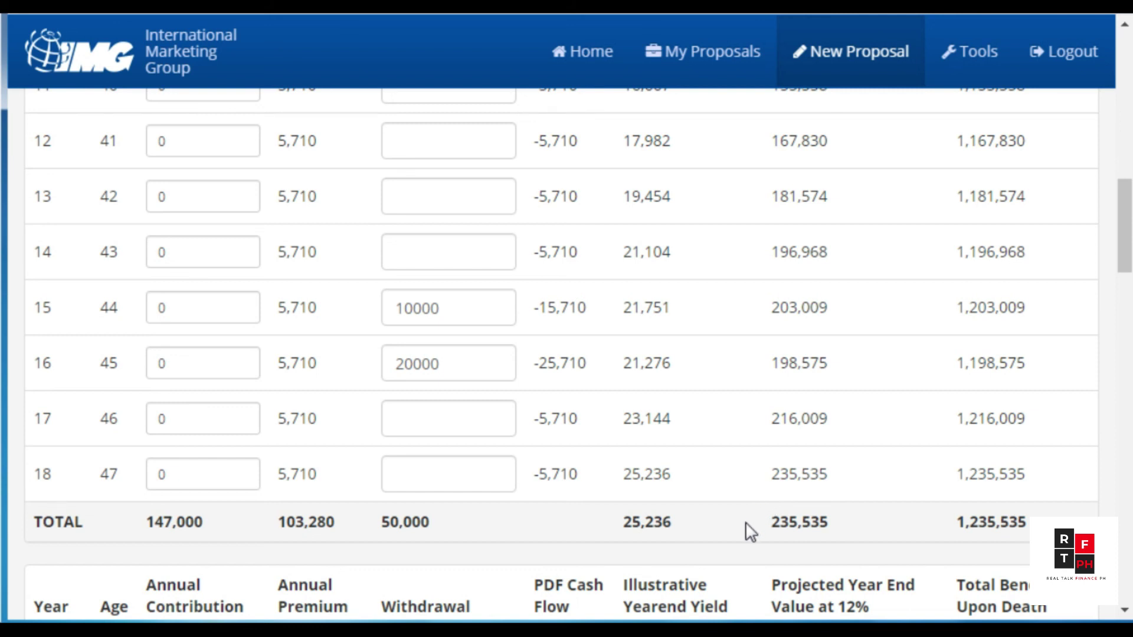
Step: Examine the 12,000 first-year proposal's year 19 to 36 table through its totals, and return to the first table's withdrawal total
{"action": "scroll", "coordinate": [750, 531], "scroll_direction": "down", "scroll_amount": 2}
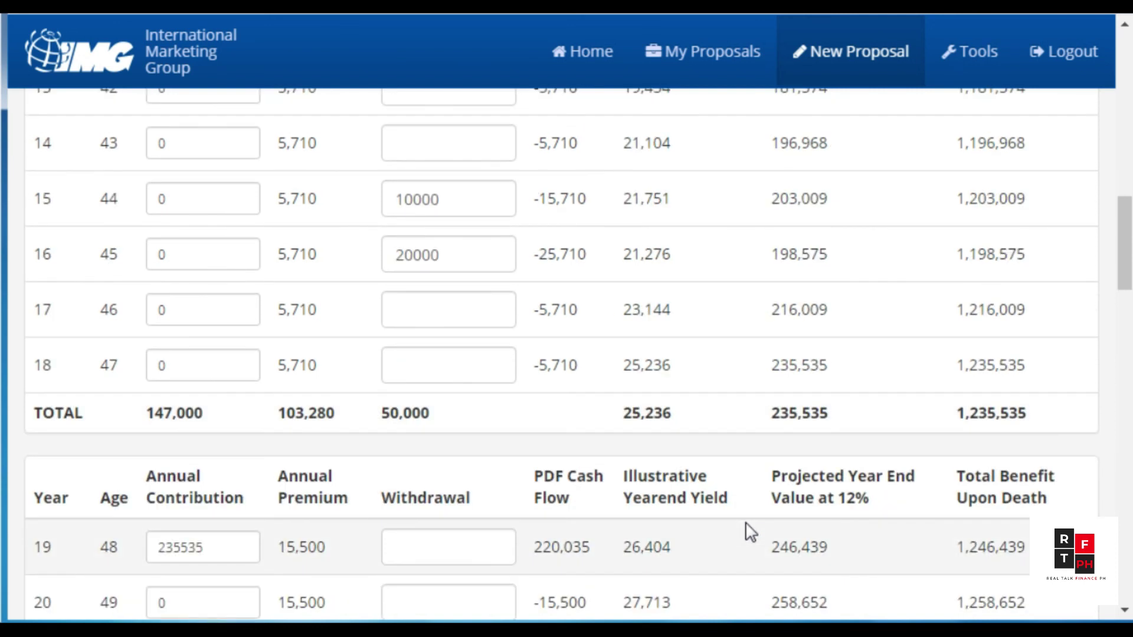
{"action": "scroll", "coordinate": [749, 532], "scroll_direction": "down", "scroll_amount": 2}
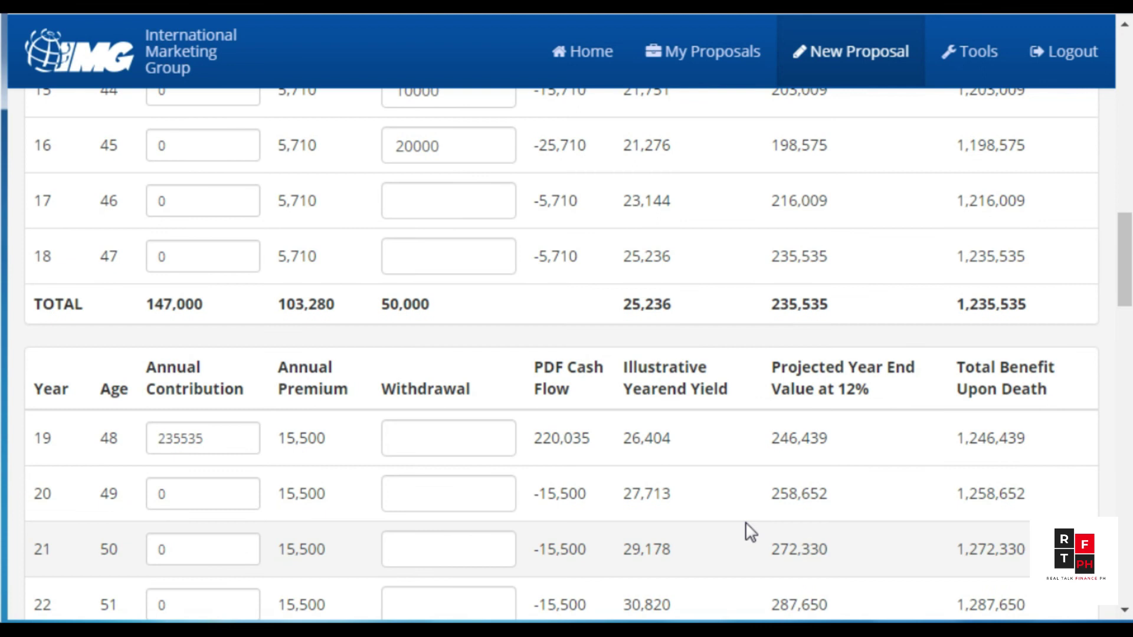
{"action": "scroll", "coordinate": [749, 531], "scroll_direction": "down", "scroll_amount": 2}
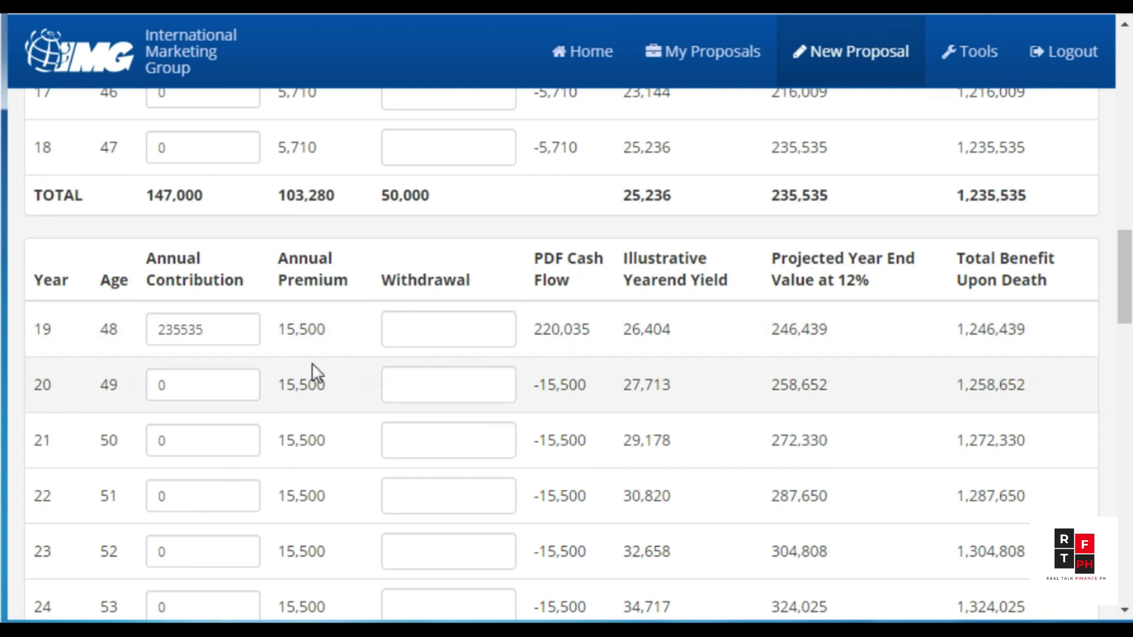
{"action": "scroll", "coordinate": [315, 413], "scroll_direction": "down", "scroll_amount": 2}
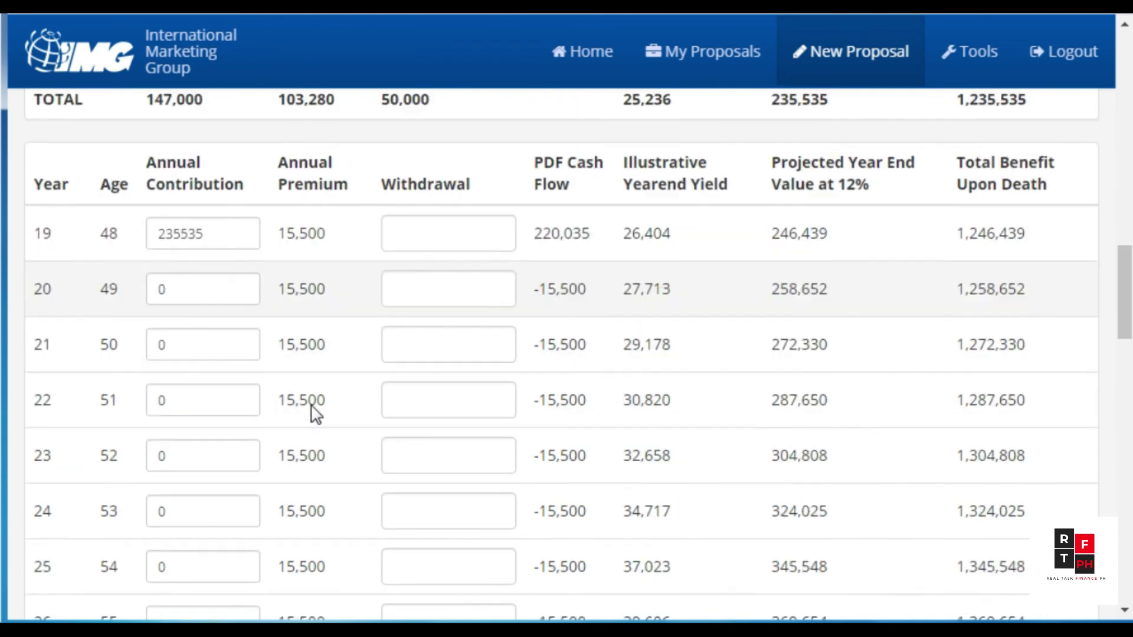
{"action": "scroll", "coordinate": [315, 414], "scroll_direction": "down", "scroll_amount": 8}
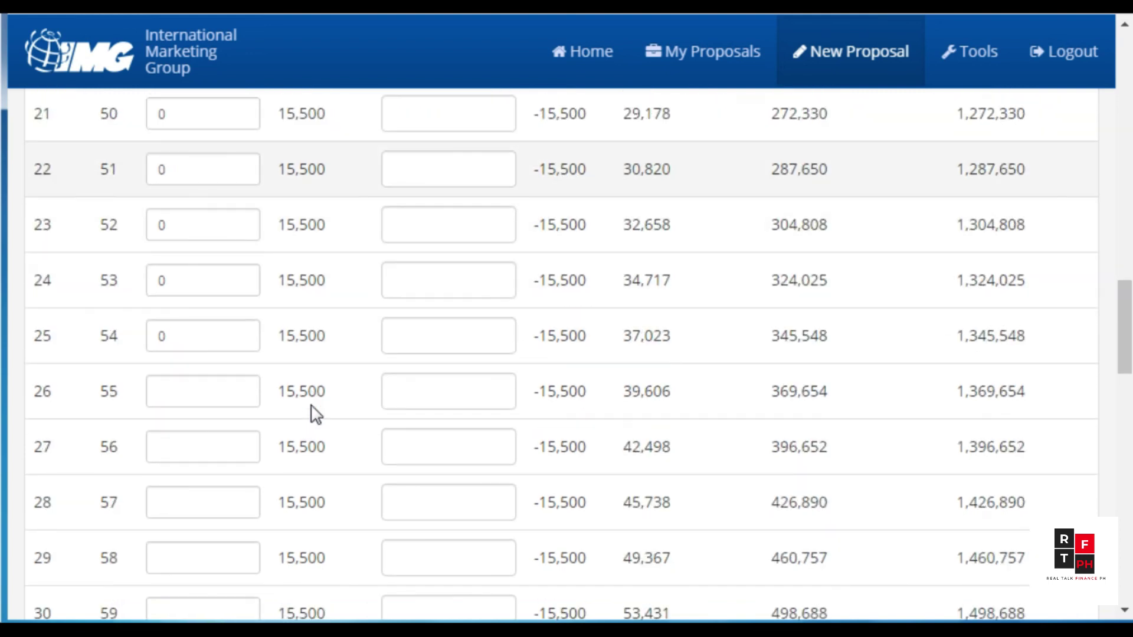
{"action": "scroll", "coordinate": [315, 413], "scroll_direction": "down", "scroll_amount": 8}
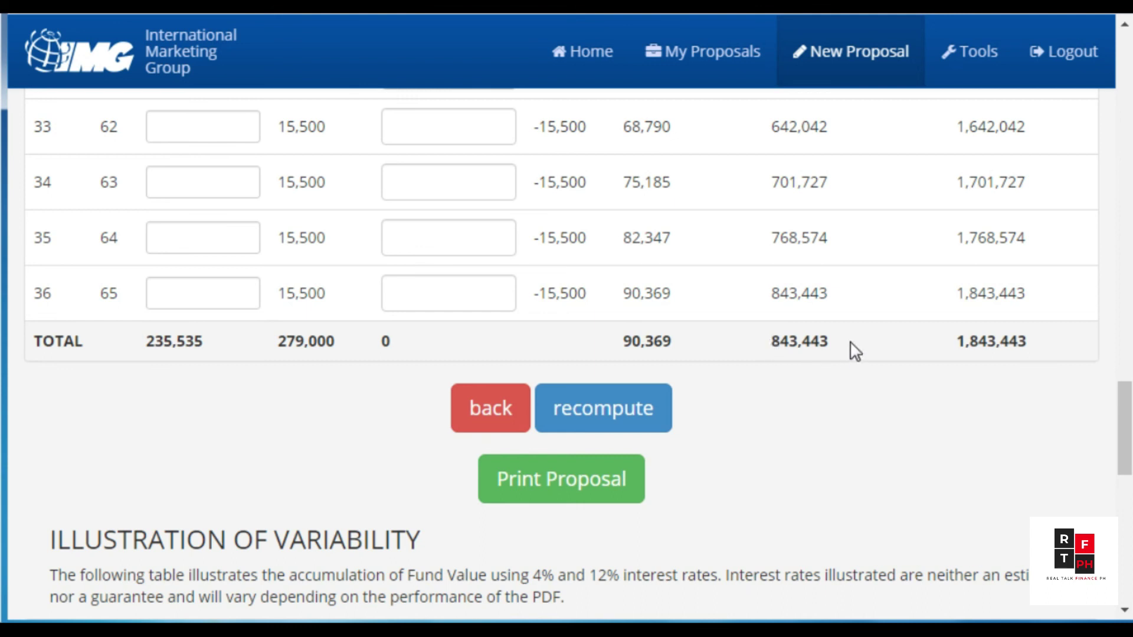
{"action": "scroll", "coordinate": [856, 352], "scroll_direction": "up", "scroll_amount": 15}
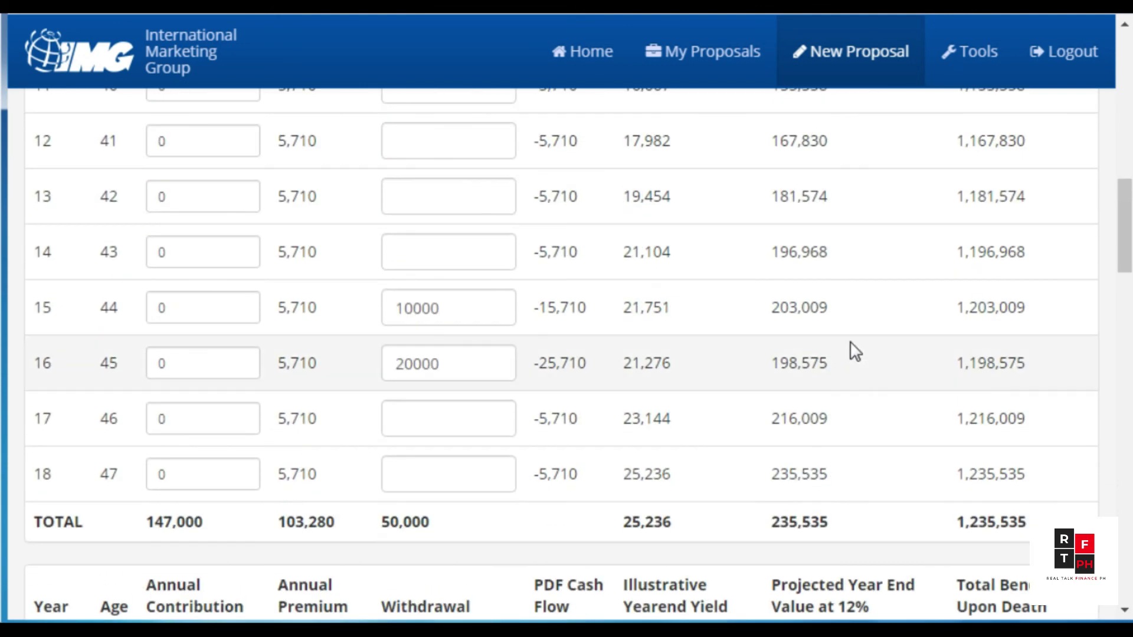
{"action": "scroll", "coordinate": [856, 352], "scroll_direction": "down", "scroll_amount": 2}
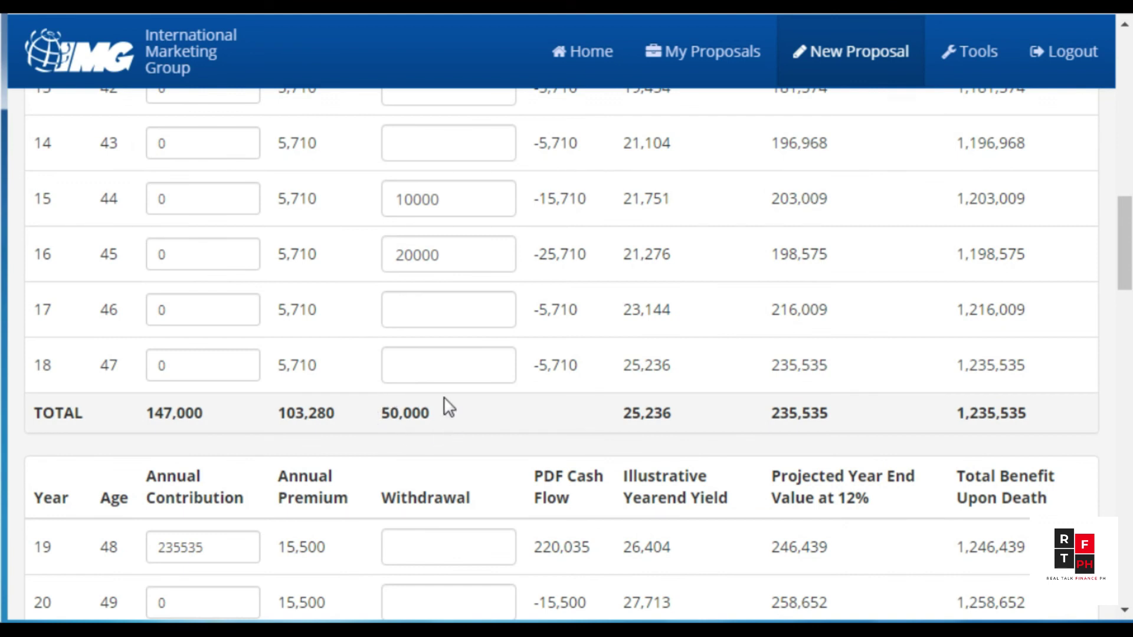